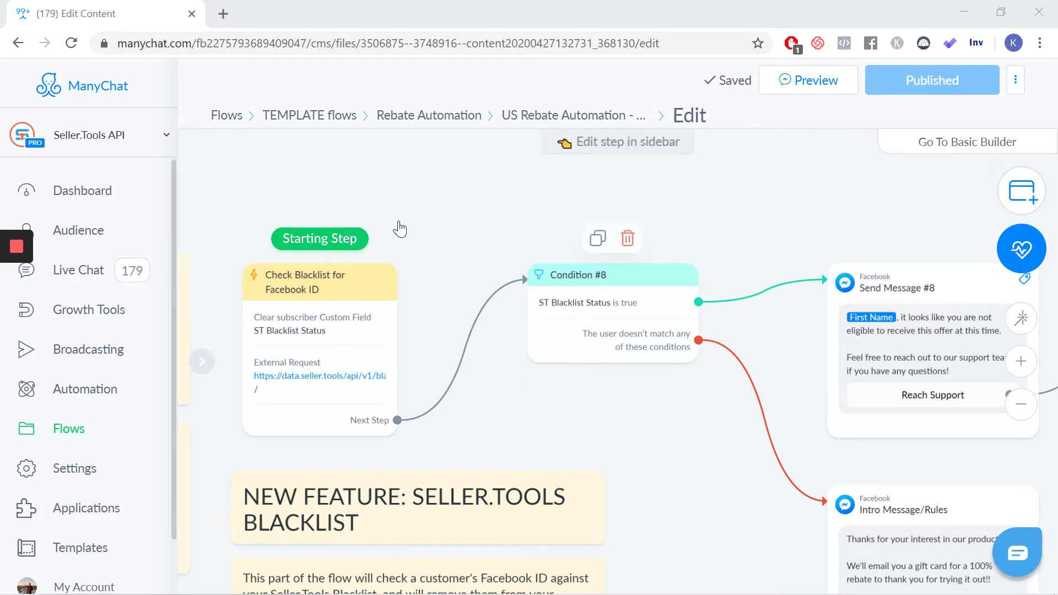
Review the flow from the Facebook ID blacklist check through the intro message to the Counter Query action
{"action": "left_click", "coordinate": [342, 304]}
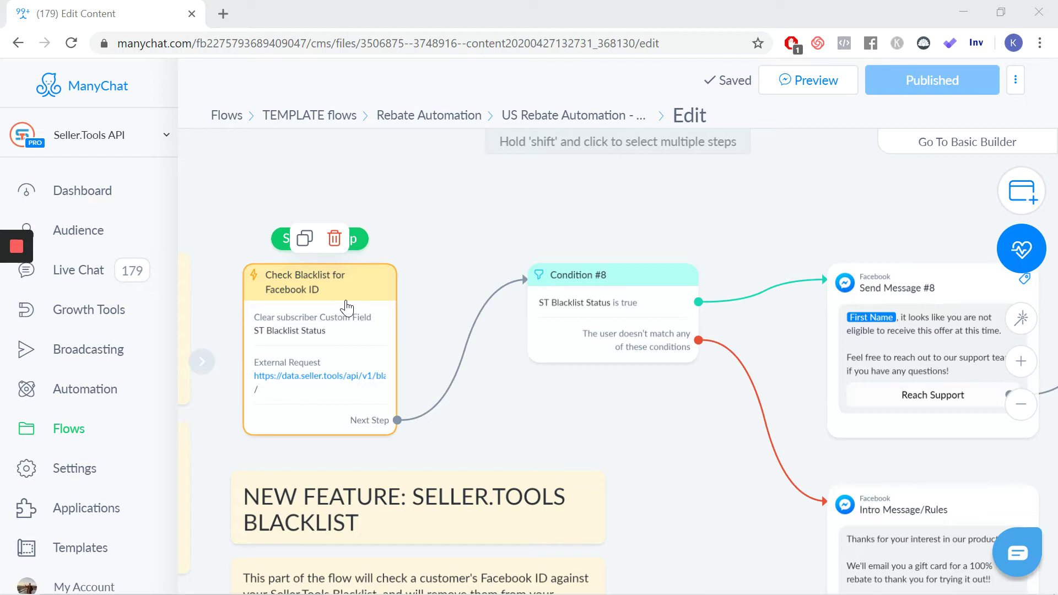
{"action": "scroll", "coordinate": [585, 399], "scroll_direction": "right", "scroll_amount": 5}
{"action": "scroll", "coordinate": [585, 400], "scroll_direction": "down", "scroll_amount": 3}
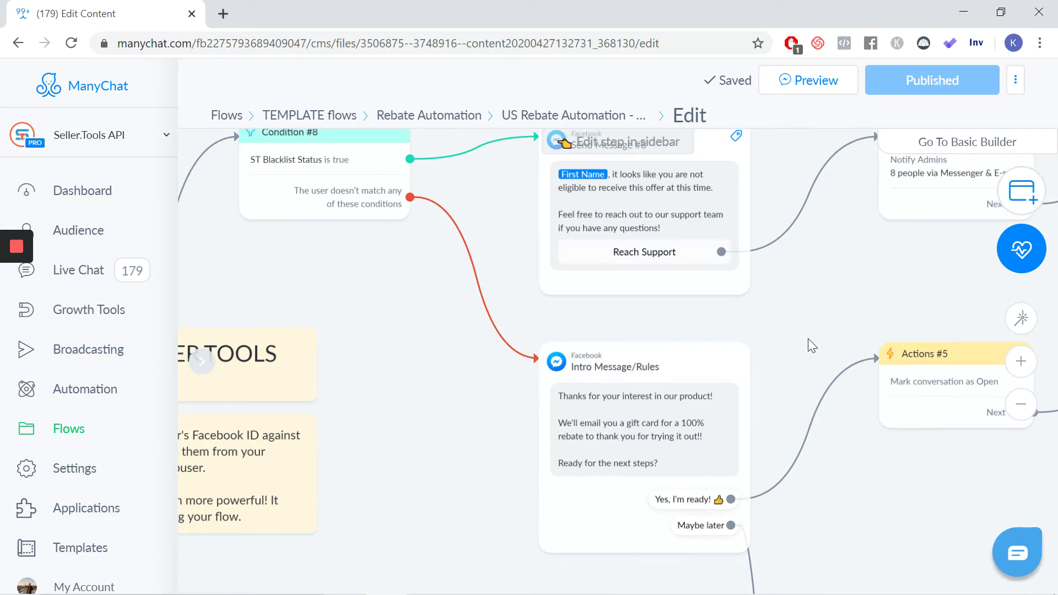
{"action": "left_click_drag", "start_coordinate": [808, 346], "coordinate": [295, 295]}
{"action": "left_click_drag", "start_coordinate": [763, 259], "coordinate": [406, 265]}
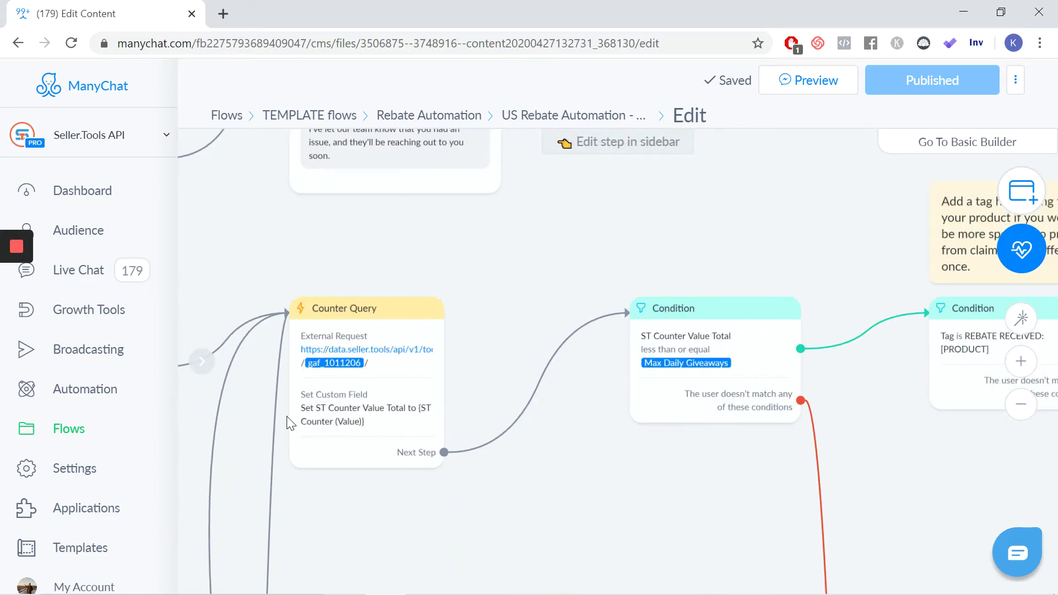
{"action": "left_click", "coordinate": [353, 392]}
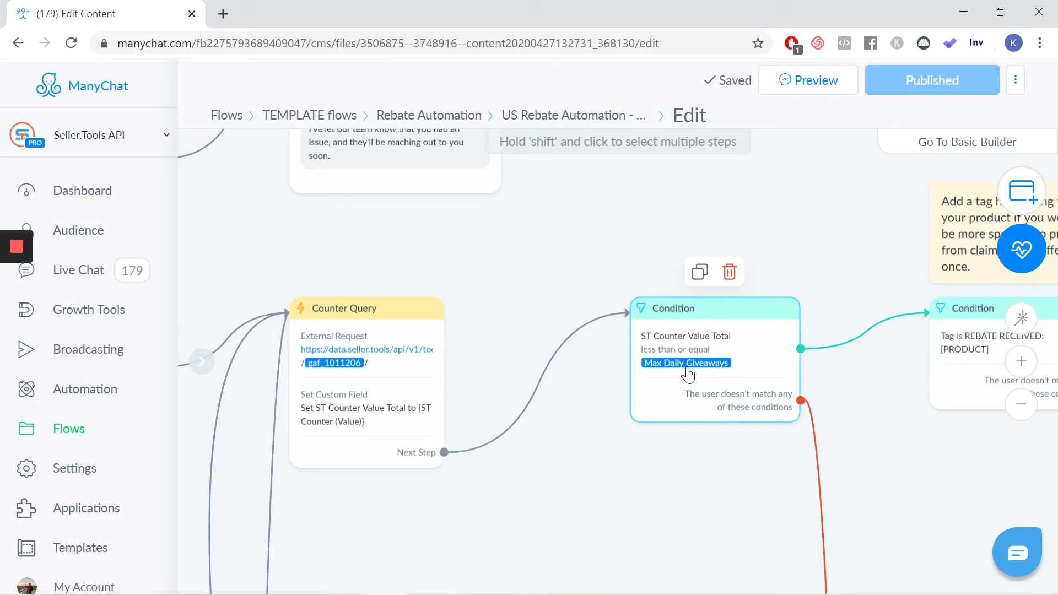
Follow the flow from the Max Daily Giveaways condition through the rebate-received tag check and offer terms to the customer email steps
{"action": "left_click_drag", "start_coordinate": [862, 446], "coordinate": [497, 422]}
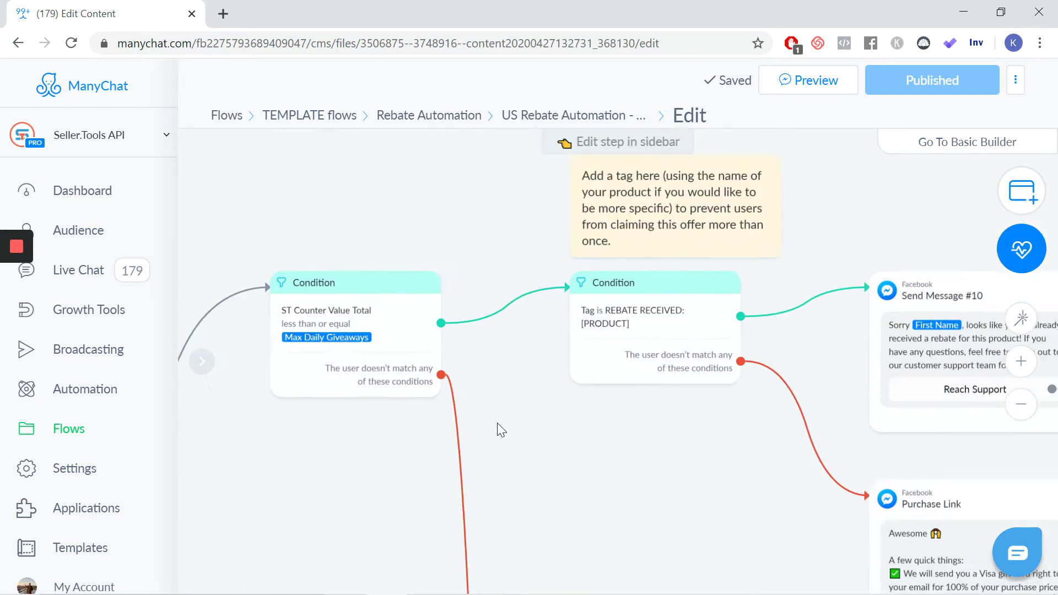
{"action": "scroll", "coordinate": [497, 422], "scroll_direction": "right", "scroll_amount": 2}
{"action": "scroll", "coordinate": [600, 438], "scroll_direction": "down", "scroll_amount": 3}
{"action": "scroll", "coordinate": [554, 412], "scroll_direction": "right", "scroll_amount": 5}
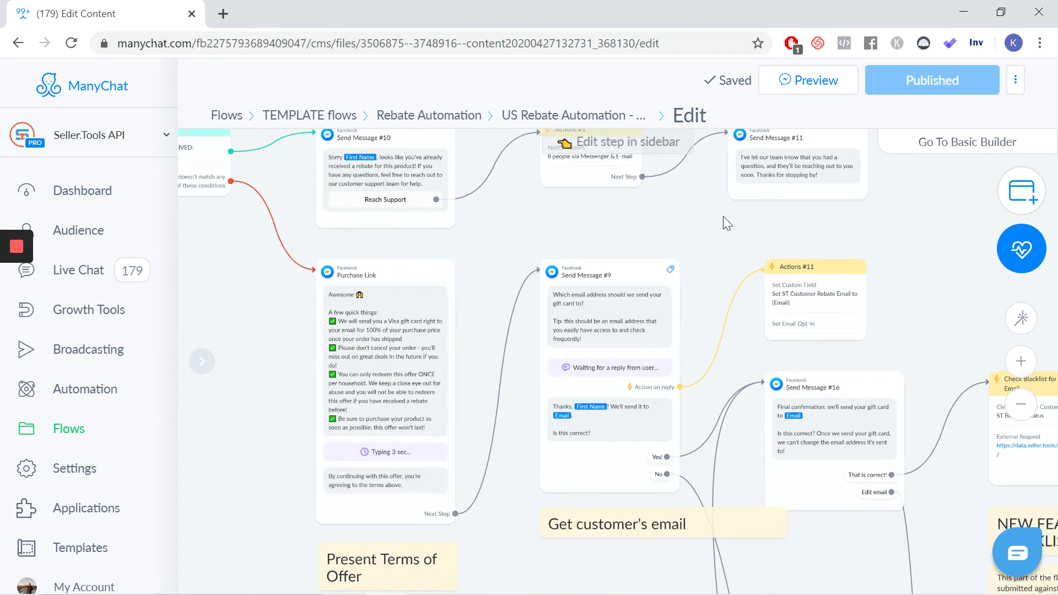
{"action": "scroll", "coordinate": [742, 214], "scroll_direction": "right", "scroll_amount": 8}
{"action": "scroll", "coordinate": [551, 192], "scroll_direction": "down", "scroll_amount": 2}
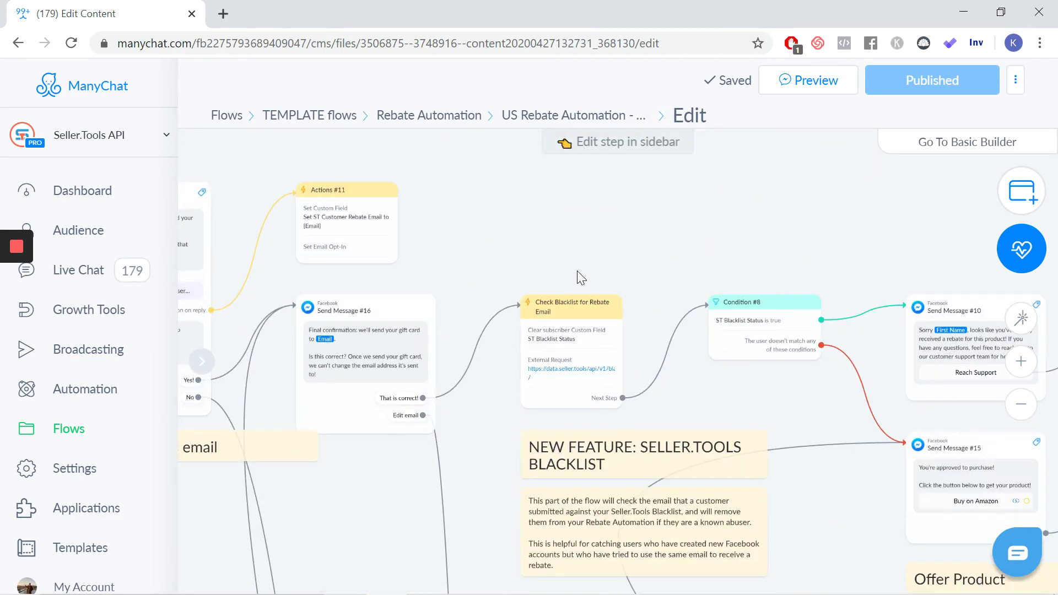
Examine the Check Blacklist for Rebate Email action and the blacklist condition that follows it
{"action": "scroll", "coordinate": [474, 264], "scroll_direction": "up", "scroll_amount": 3}
{"action": "left_click", "coordinate": [361, 349]}
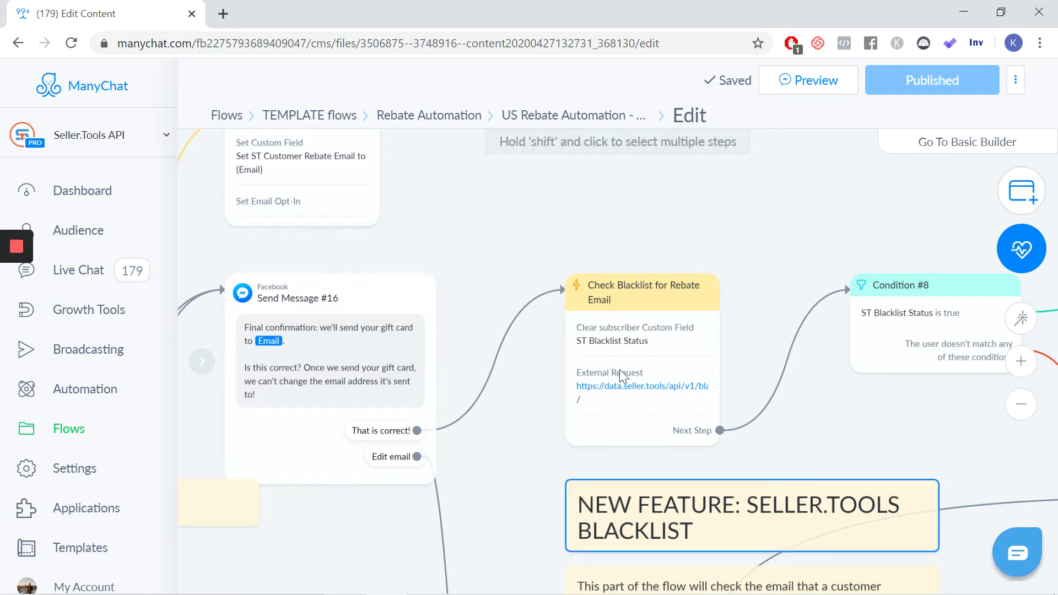
{"action": "left_click", "coordinate": [628, 347]}
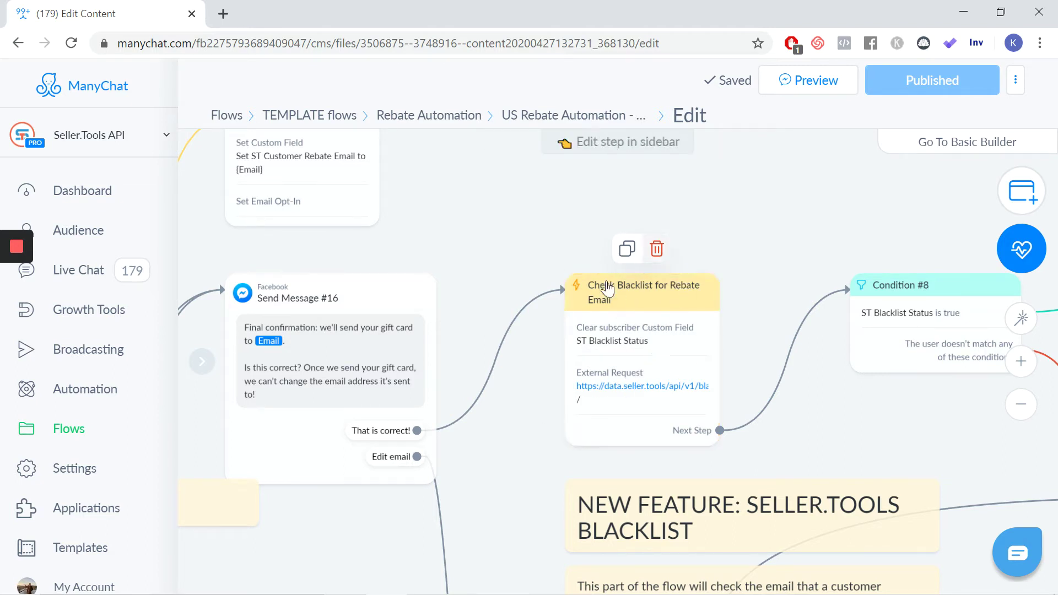
{"action": "scroll", "coordinate": [689, 363], "scroll_direction": "down", "scroll_amount": 3}
{"action": "left_click_drag", "start_coordinate": [833, 422], "coordinate": [400, 353]}
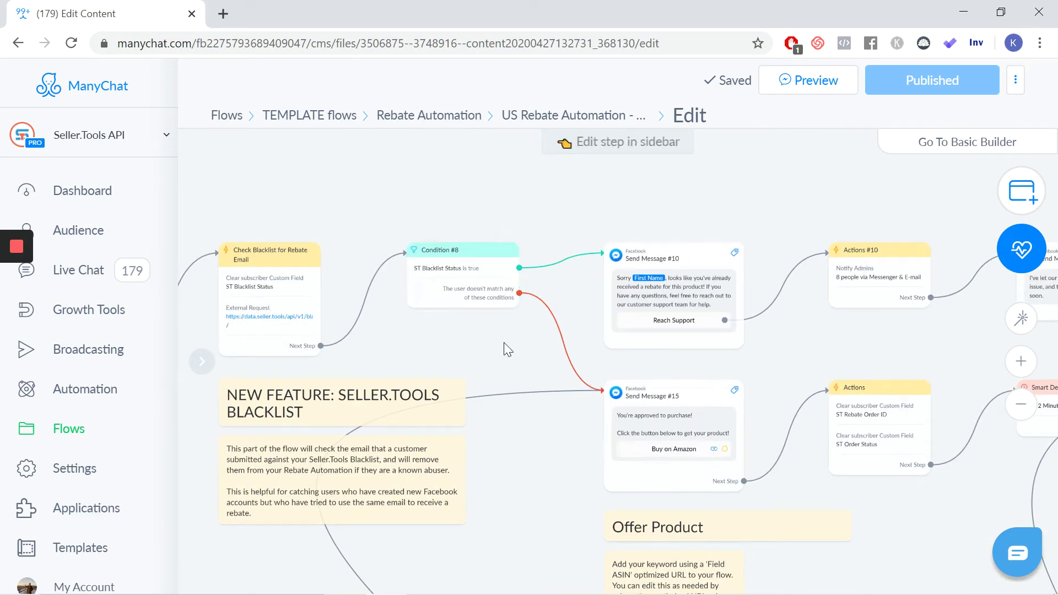
Trace the flow through Verify Order and the Amazon account blacklist check to the condition comparing the customer's ASINs
{"action": "left_click_drag", "start_coordinate": [526, 380], "coordinate": [158, 245]}
{"action": "left_click_drag", "start_coordinate": [730, 224], "coordinate": [163, 170]}
{"action": "scroll", "coordinate": [570, 180], "scroll_direction": "right", "scroll_amount": 5}
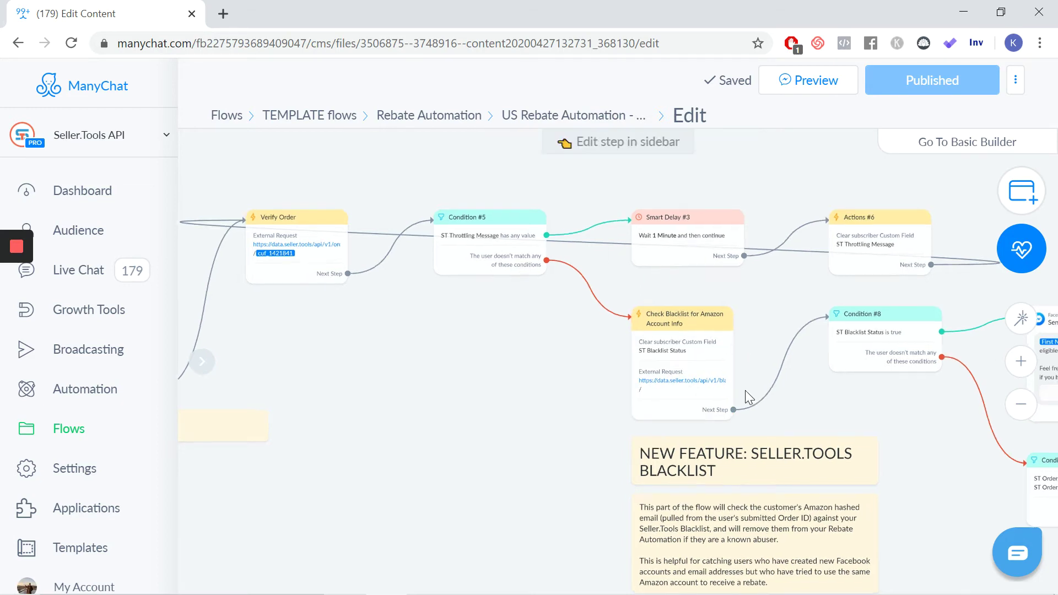
{"action": "scroll", "coordinate": [745, 390], "scroll_direction": "right", "scroll_amount": 6}
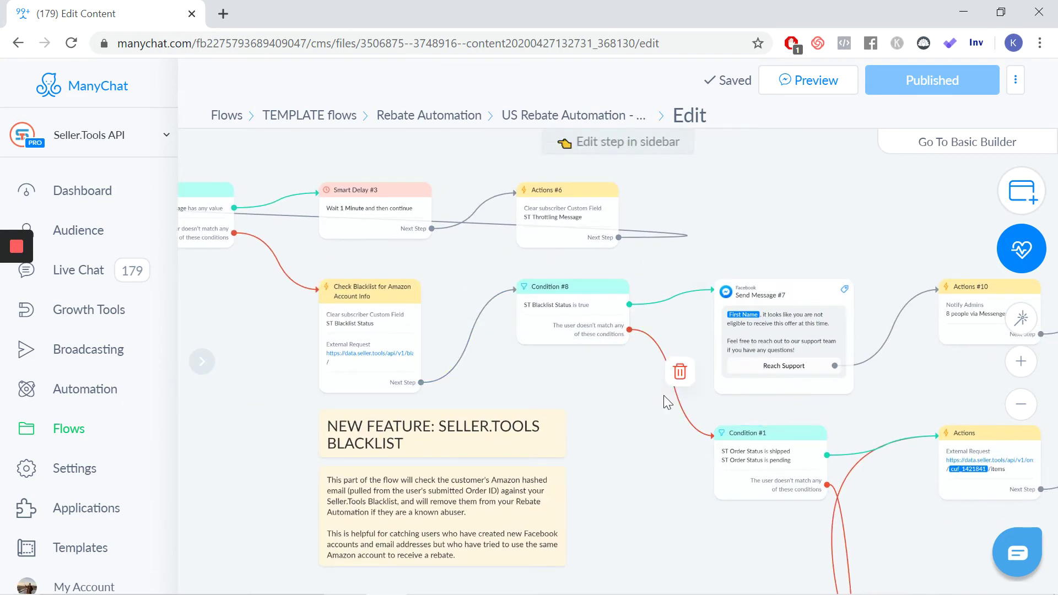
{"action": "scroll", "coordinate": [642, 397], "scroll_direction": "right", "scroll_amount": 3}
{"action": "scroll", "coordinate": [462, 311], "scroll_direction": "right", "scroll_amount": 3}
{"action": "scroll", "coordinate": [462, 312], "scroll_direction": "down", "scroll_amount": 2}
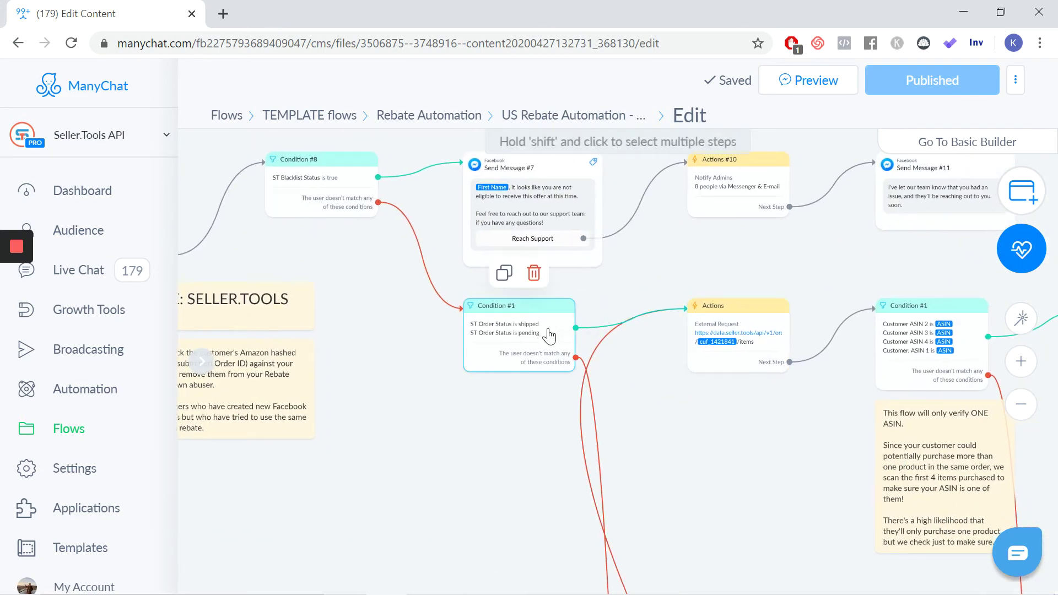
{"action": "scroll", "coordinate": [540, 388], "scroll_direction": "right", "scroll_amount": 7}
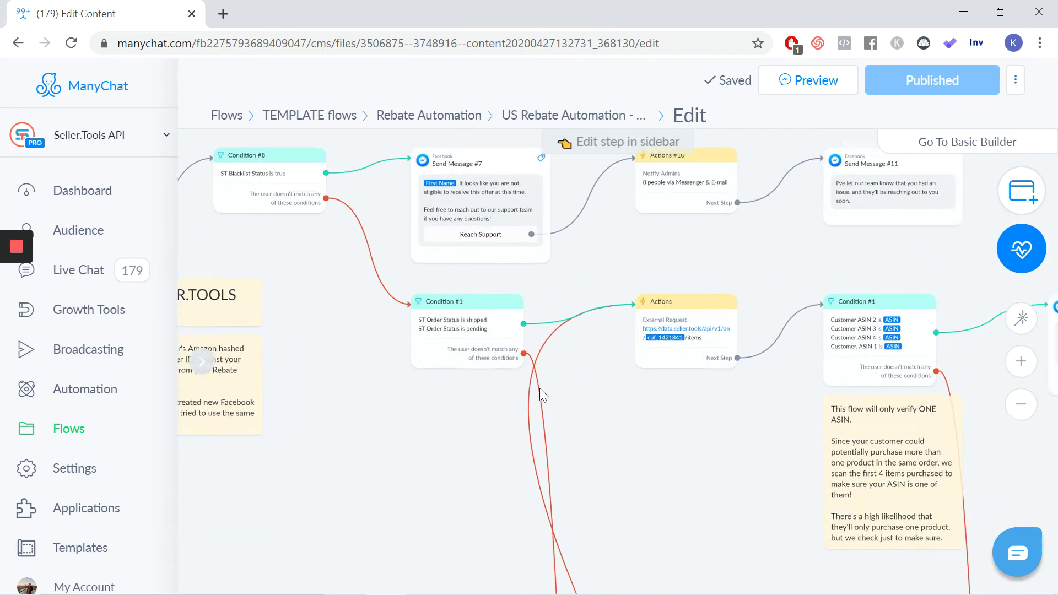
{"action": "scroll", "coordinate": [590, 323], "scroll_direction": "down", "scroll_amount": 1}
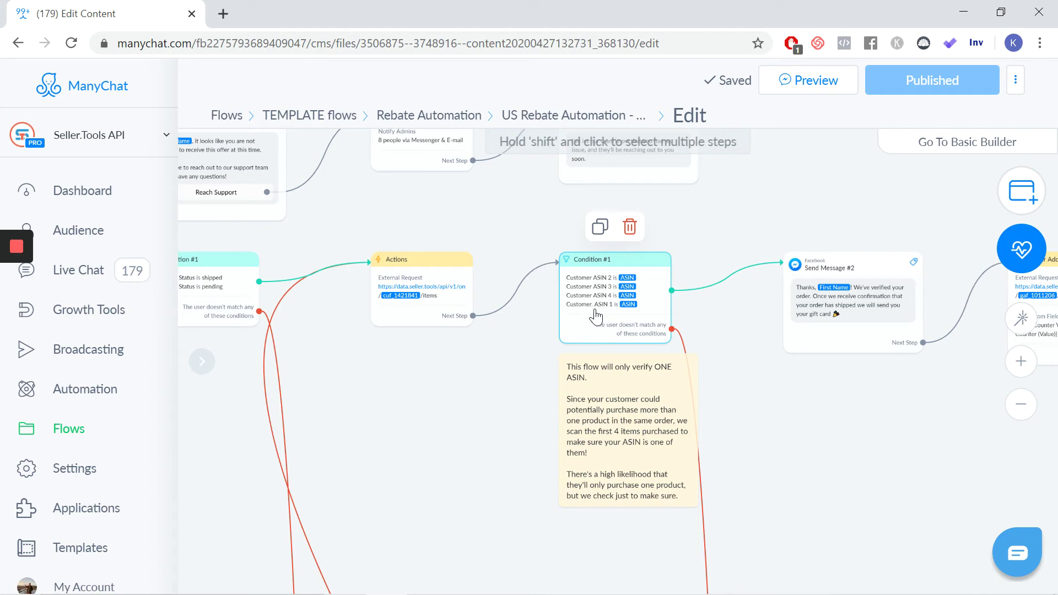
Examine the Counter Addition (+1) action that follows the order verification message
{"action": "left_click_drag", "start_coordinate": [785, 404], "coordinate": [409, 362]}
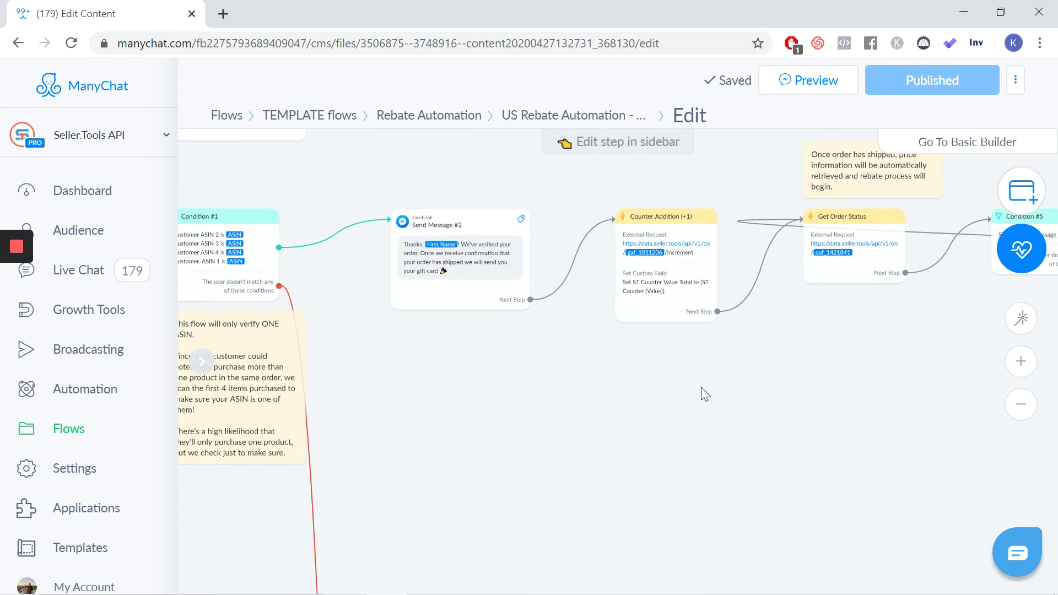
{"action": "left_click_drag", "start_coordinate": [705, 387], "coordinate": [450, 388]}
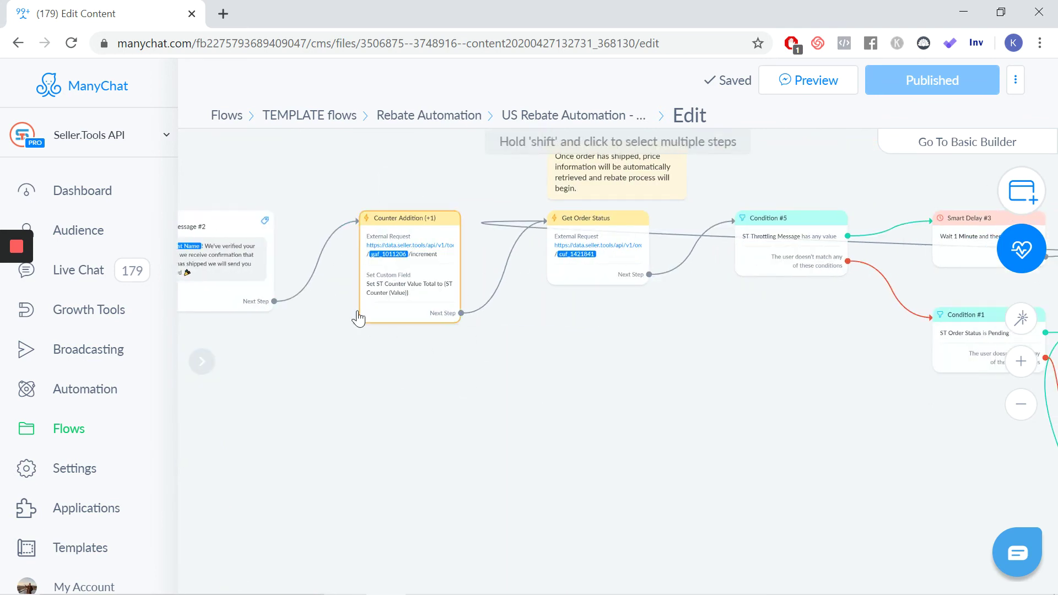
{"action": "mouse_move", "coordinate": [421, 288]}
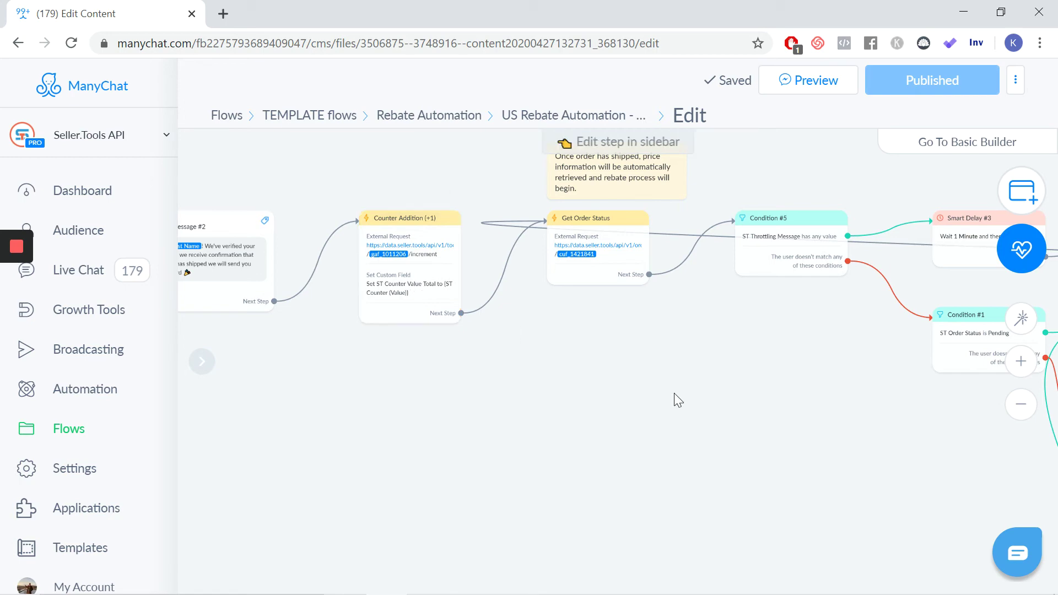
Follow the flow from Get Order Status through the Shipped condition to the Get Price Info for ASIN action
{"action": "left_click_drag", "start_coordinate": [675, 397], "coordinate": [869, 424]}
{"action": "left_click_drag", "start_coordinate": [643, 369], "coordinate": [305, 361]}
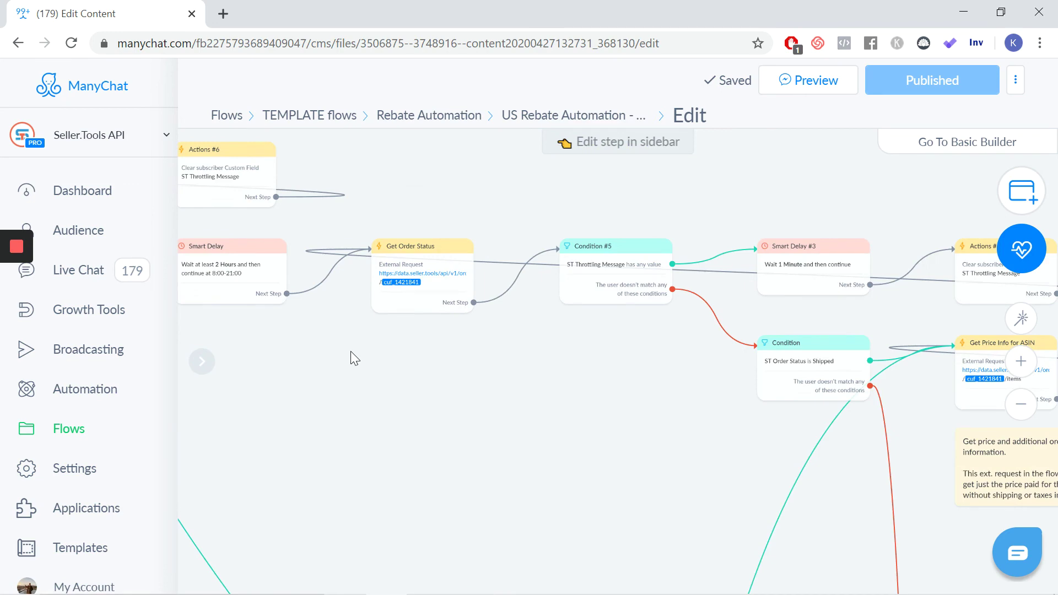
{"action": "left_click_drag", "start_coordinate": [592, 378], "coordinate": [354, 349]}
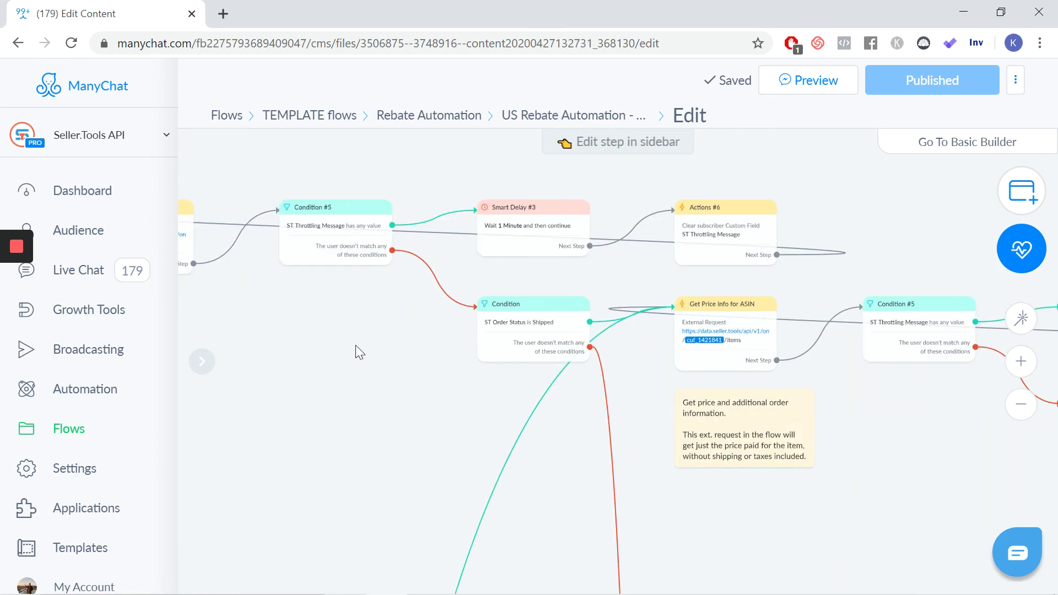
{"action": "left_click_drag", "start_coordinate": [534, 448], "coordinate": [451, 334]}
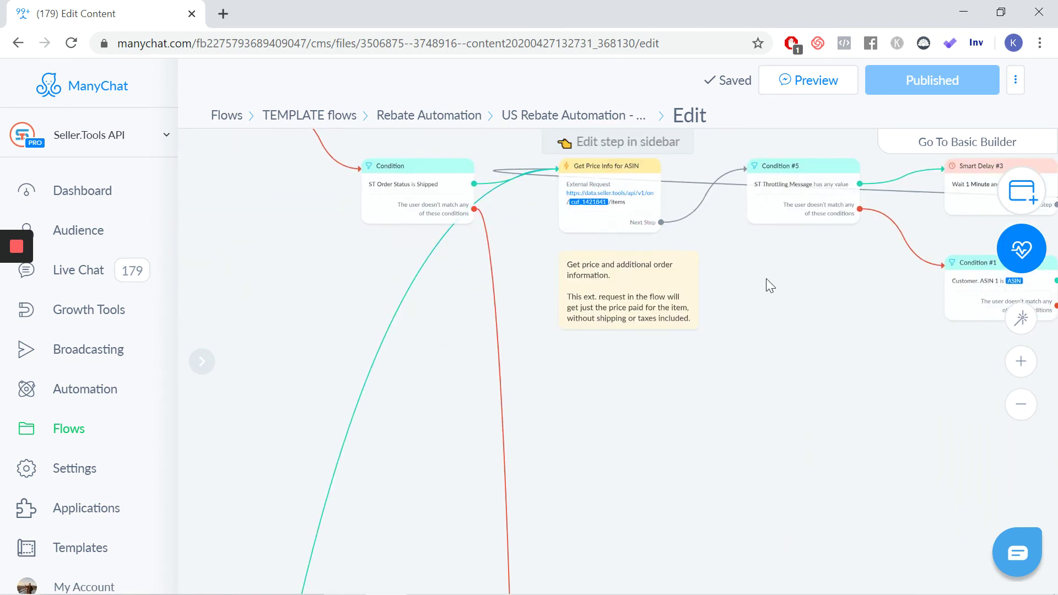
{"action": "left_click_drag", "start_coordinate": [654, 190], "coordinate": [554, 260]}
{"action": "left_click", "coordinate": [551, 263]}
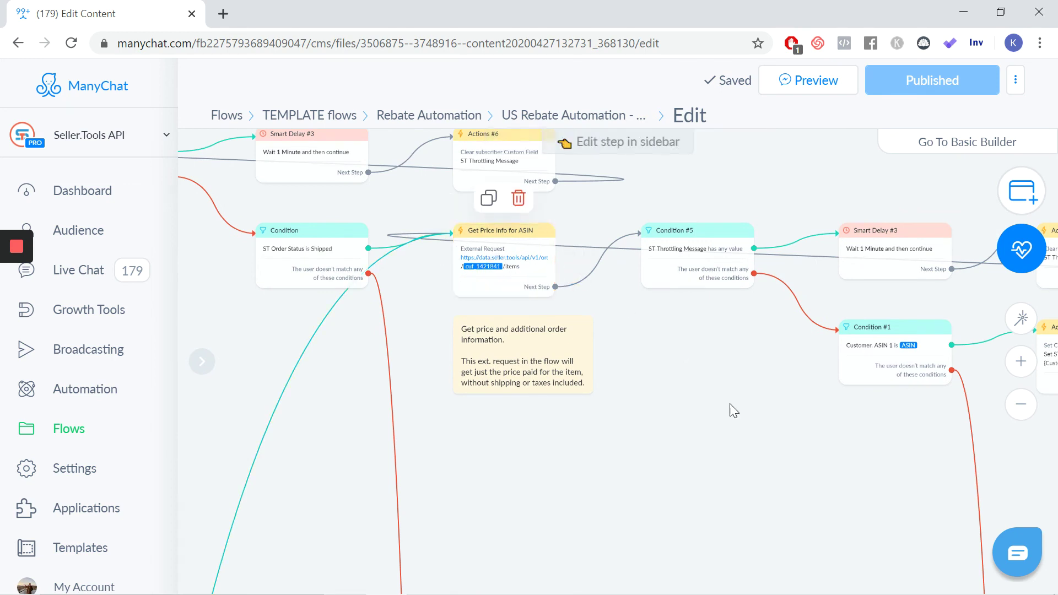
Inspect the Customer ASIN 1 condition and the action that sets ST Item Retail Price
{"action": "left_click_drag", "start_coordinate": [794, 424], "coordinate": [441, 343]}
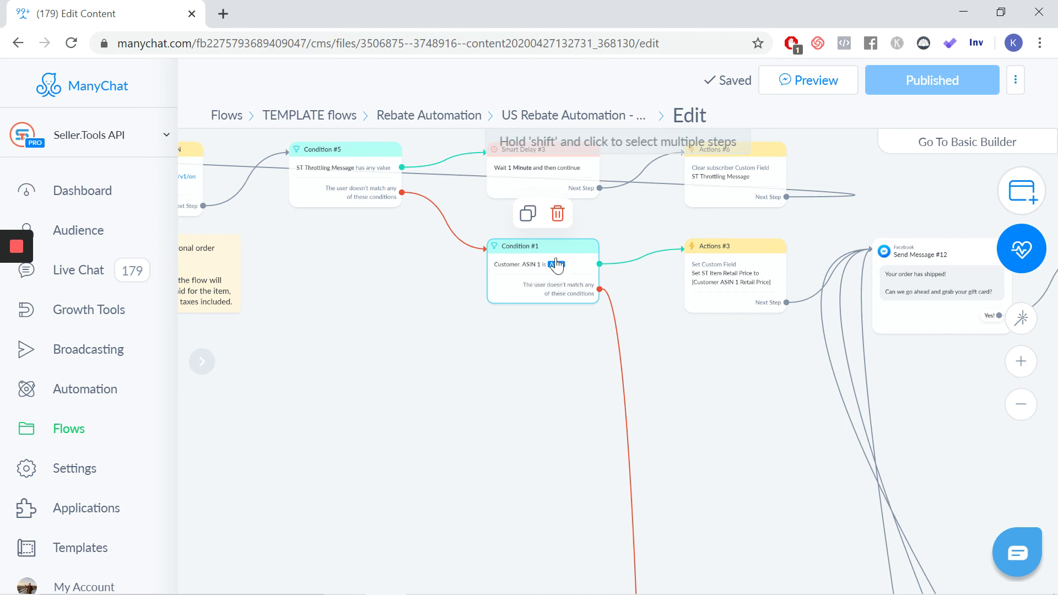
{"action": "scroll", "coordinate": [758, 388], "scroll_direction": "right", "scroll_amount": 5}
{"action": "mouse_move", "coordinate": [568, 279]}
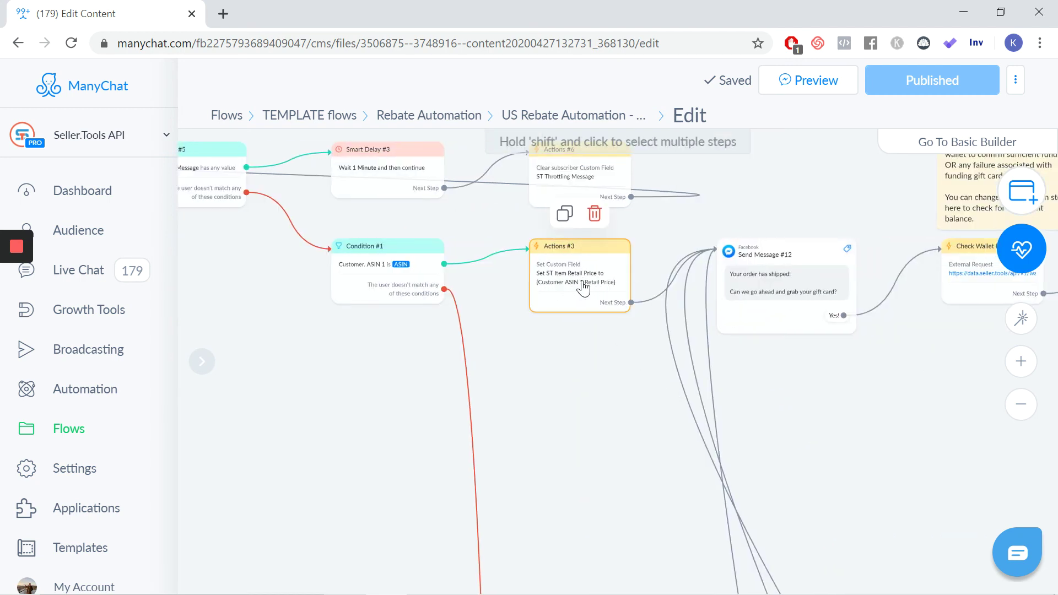
Open the external request of the Get Gift Card action and review its request body
{"action": "left_click_drag", "start_coordinate": [835, 362], "coordinate": [336, 353]}
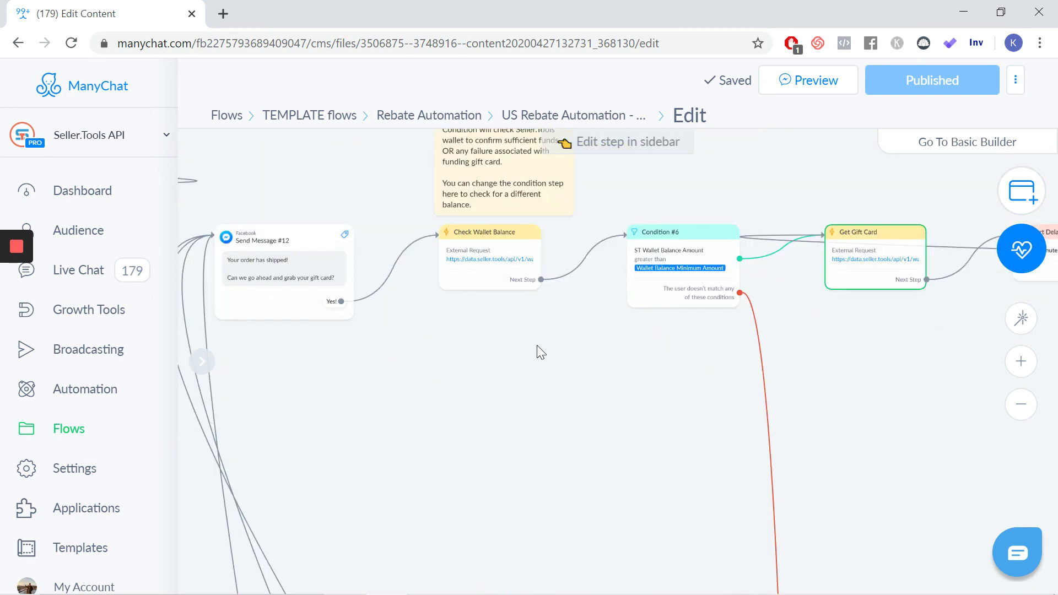
{"action": "scroll", "coordinate": [537, 345], "scroll_direction": "right", "scroll_amount": 3}
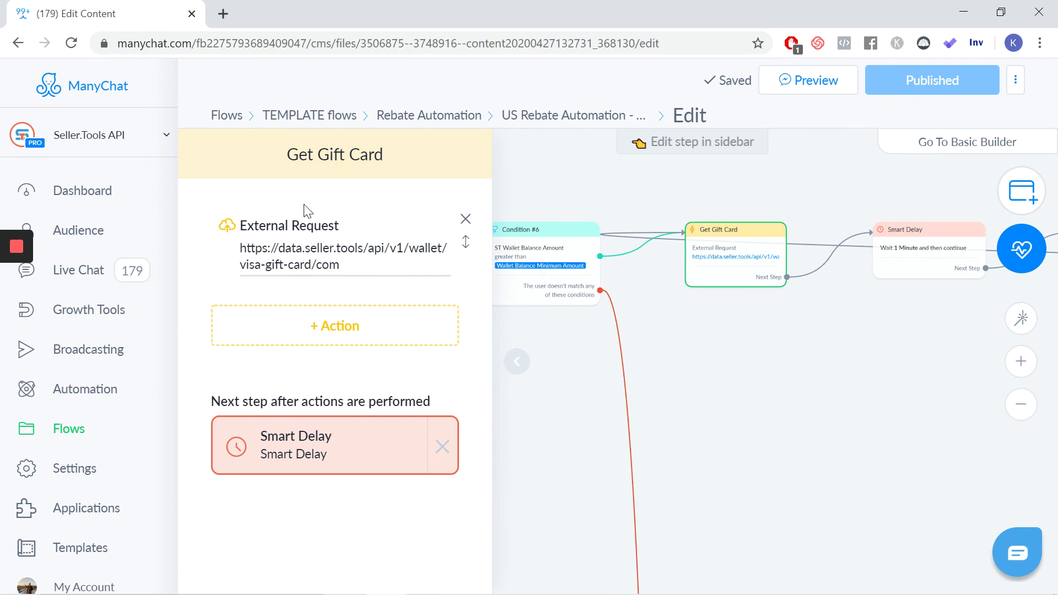
{"action": "left_click", "coordinate": [306, 225]}
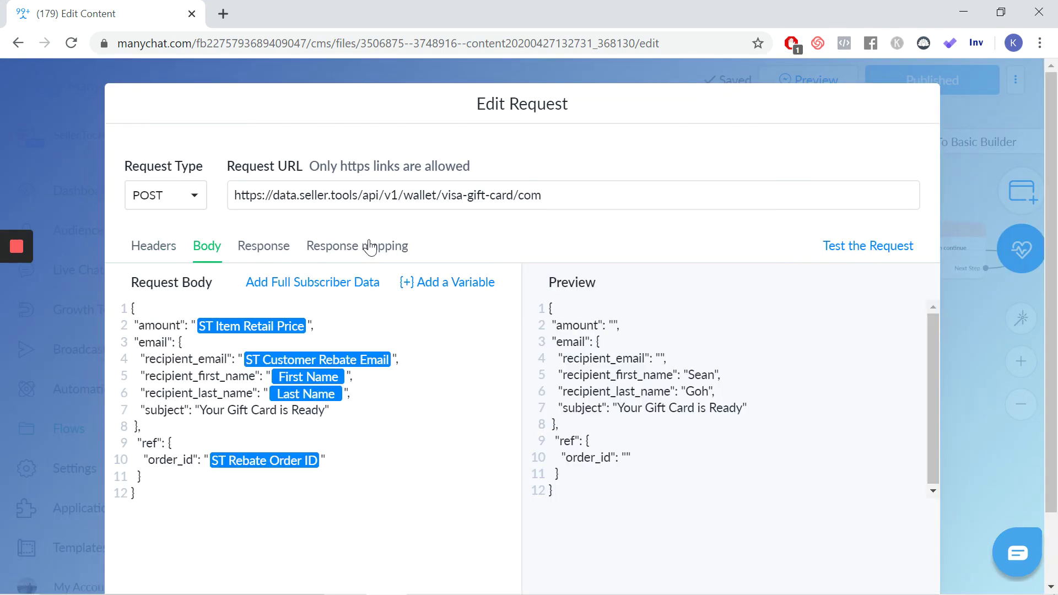
{"action": "scroll", "coordinate": [366, 245], "scroll_direction": "down", "scroll_amount": 2}
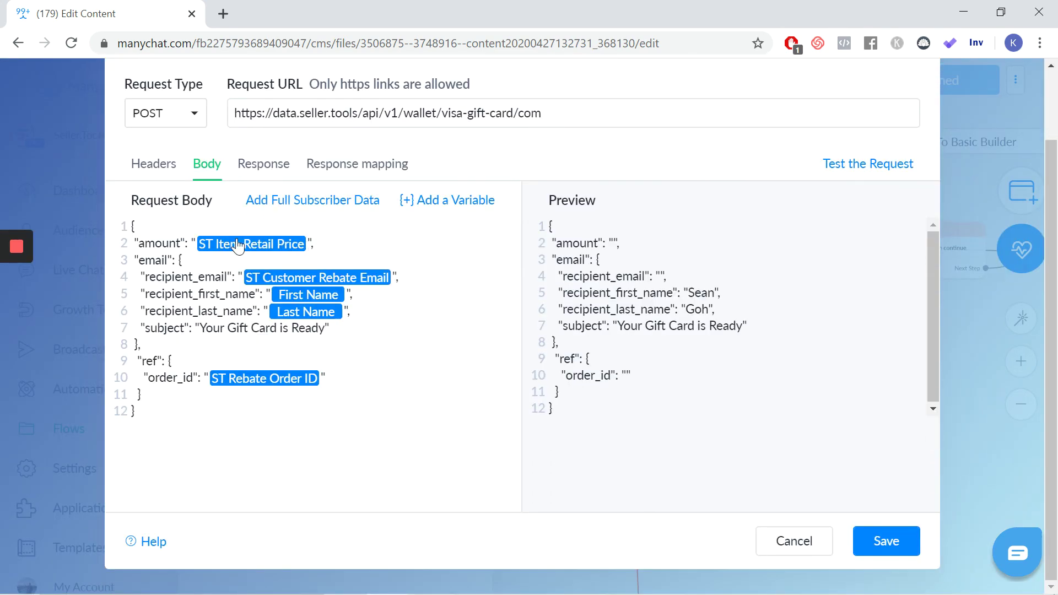